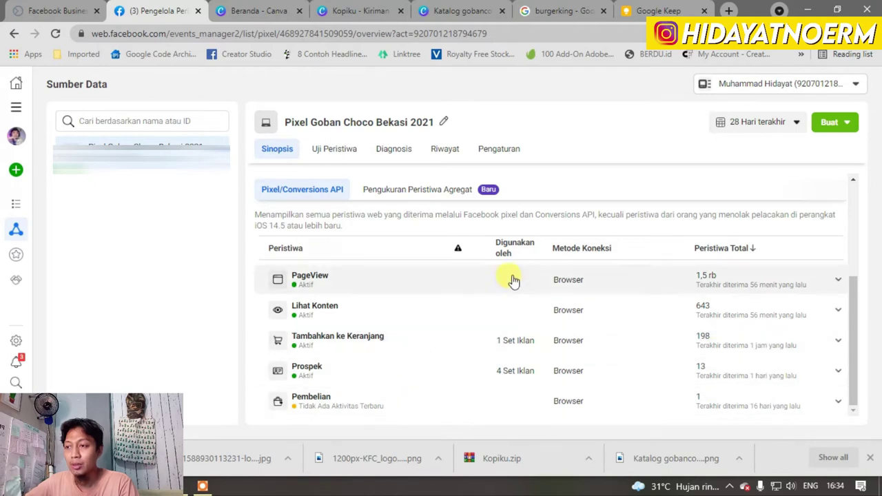
{"action": "scroll", "coordinate": [386, 324], "scroll_direction": "up", "scroll_amount": 1}
{"action": "scroll", "coordinate": [359, 358], "scroll_direction": "down", "scroll_amount": 1}
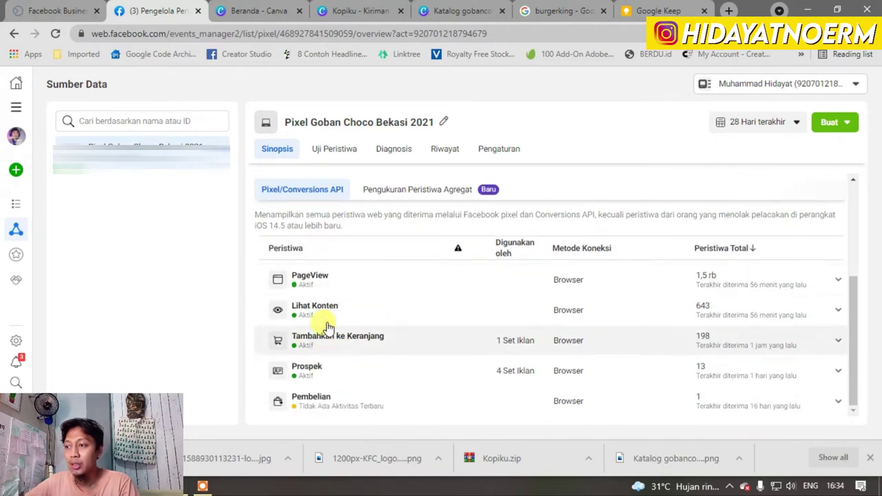
{"action": "scroll", "coordinate": [338, 248], "scroll_direction": "up", "scroll_amount": 1}
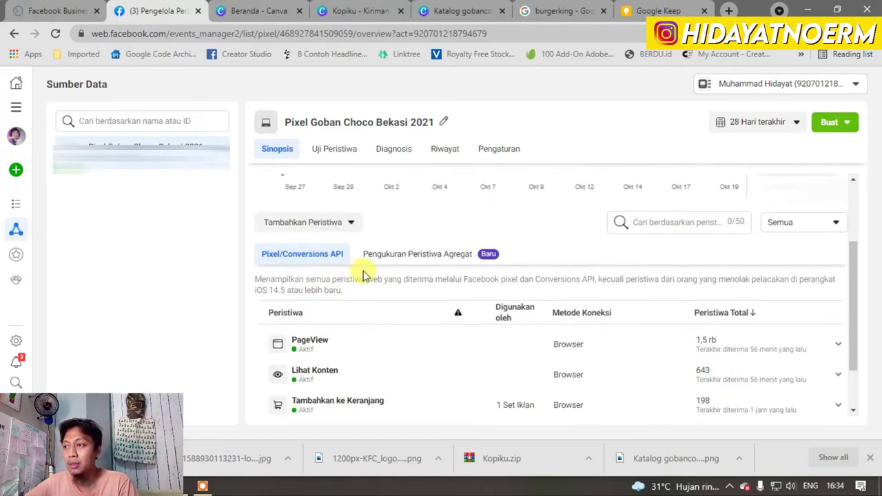
{"action": "left_click", "coordinate": [353, 229]}
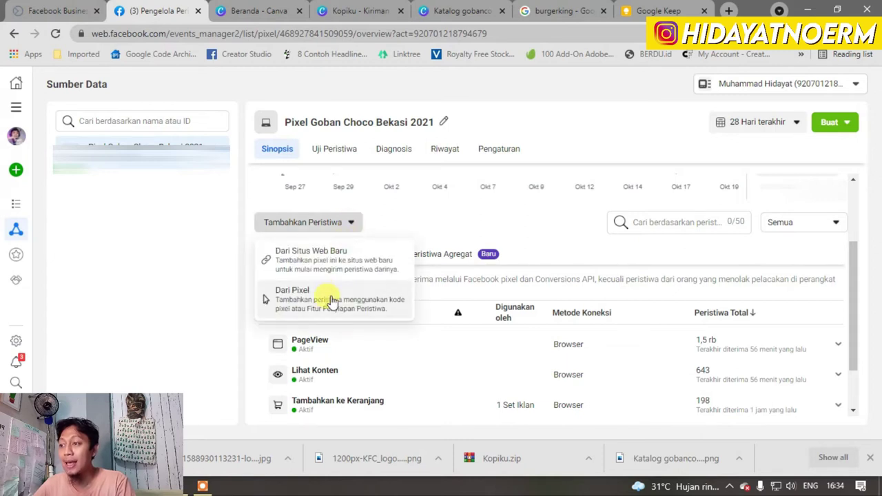
{"action": "left_click", "coordinate": [330, 300]}
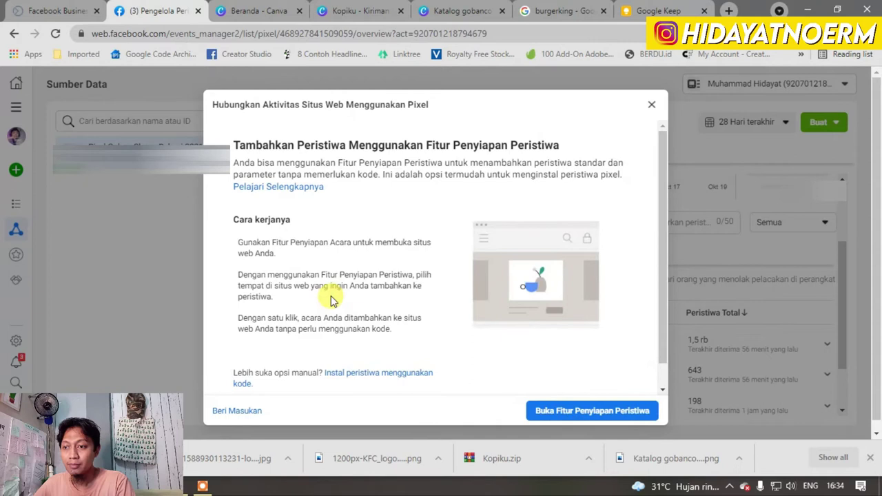
{"action": "left_click", "coordinate": [547, 415]}
{"action": "left_click", "coordinate": [471, 268]}
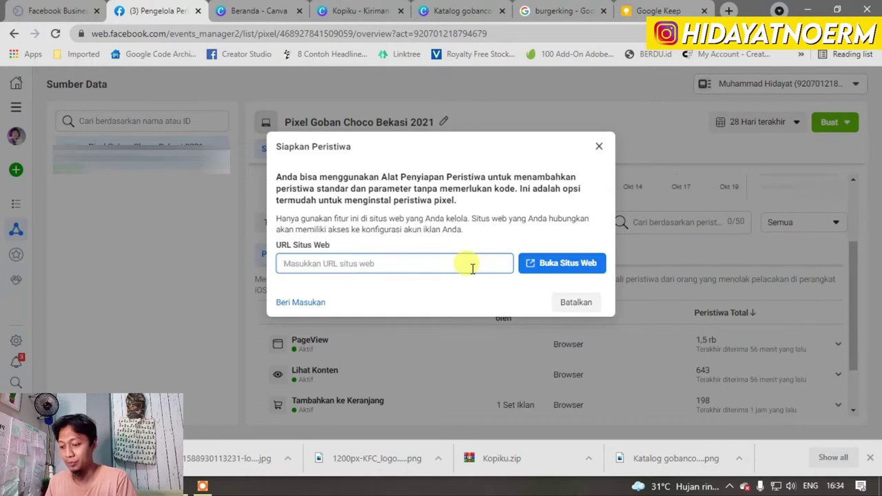
{"action": "type", "text": "www.gobancostore.com/"}
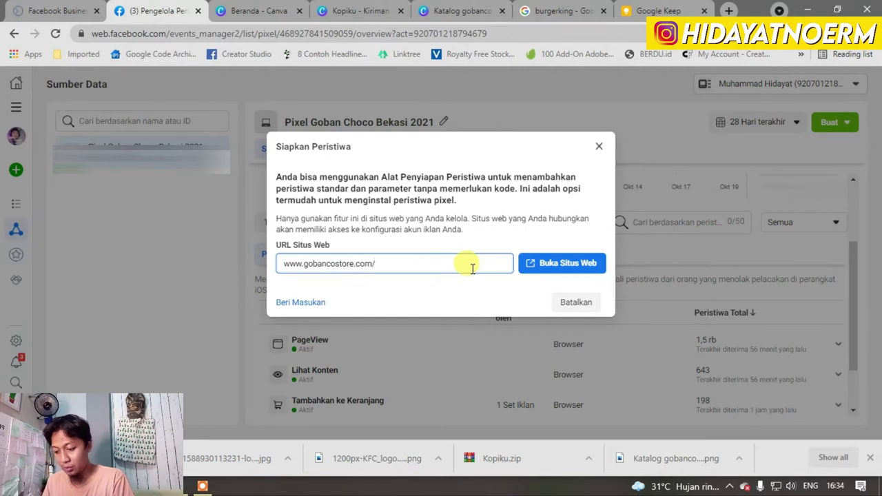
{"action": "key", "text": "Return"}
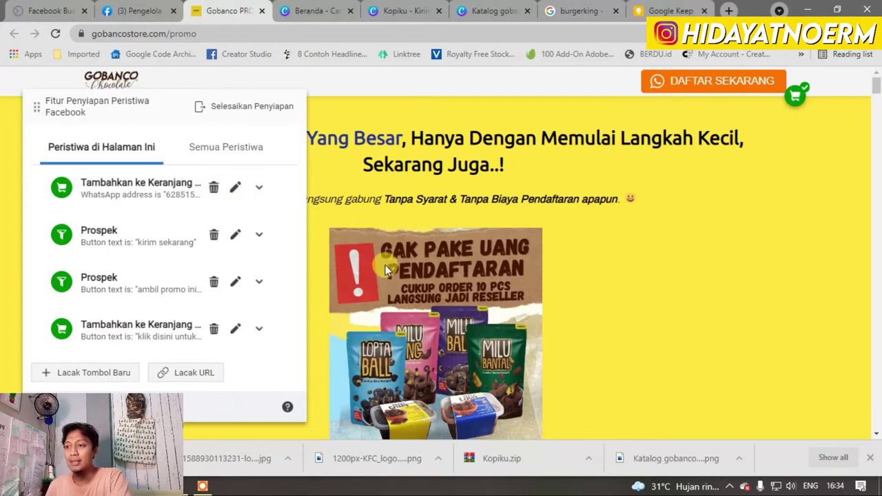
Delete the Prospek event tracked on the promo page's "AMBIL PROMO INI SEKARANG" button.
{"action": "scroll", "coordinate": [380, 260], "scroll_direction": "down", "scroll_amount": 5}
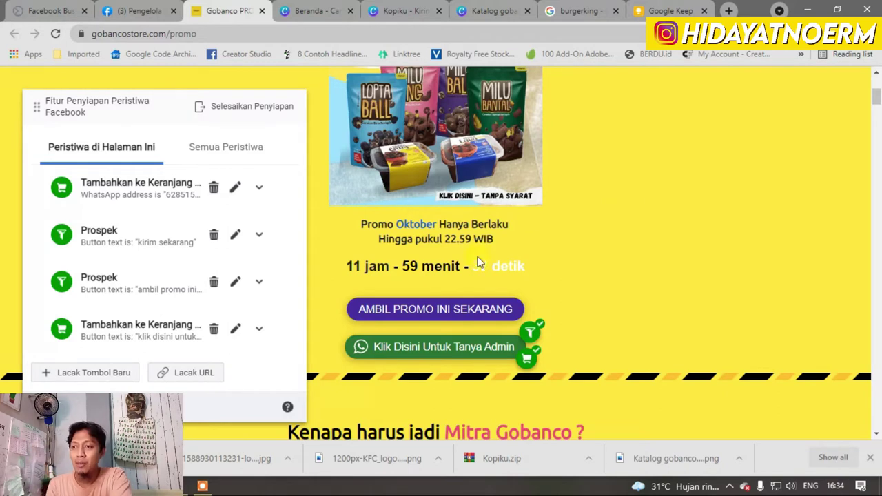
{"action": "left_click", "coordinate": [489, 304]}
{"action": "left_click", "coordinate": [473, 348]}
{"action": "left_click", "coordinate": [470, 304]}
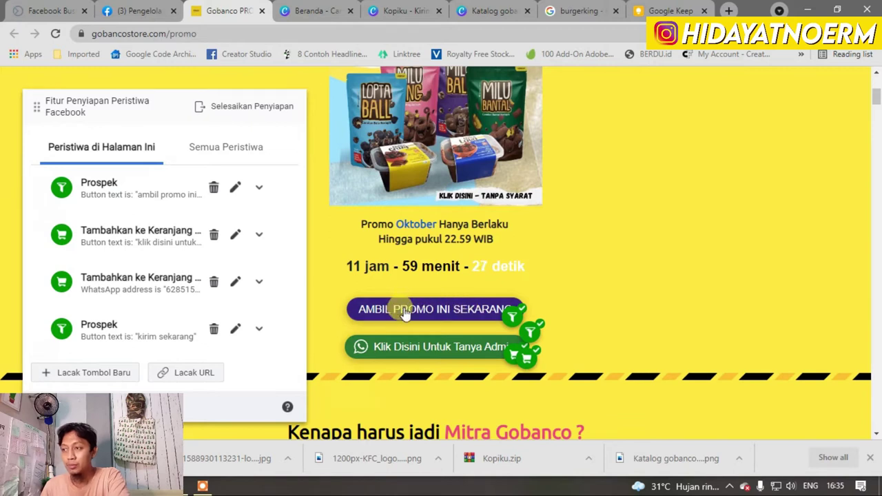
{"action": "left_click", "coordinate": [213, 191]}
{"action": "left_click", "coordinate": [169, 187]}
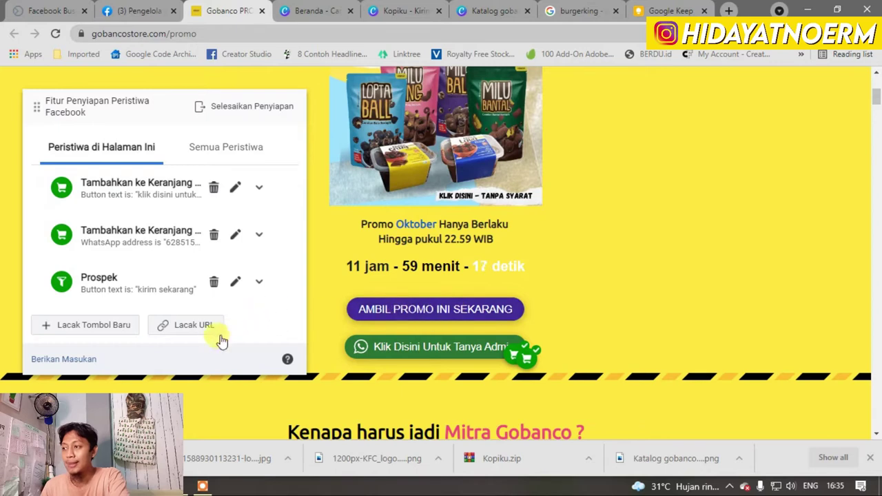
Start tracking a new button and examine which buttons are highlighted as trackable down the whole promo page.
{"action": "left_click", "coordinate": [83, 332]}
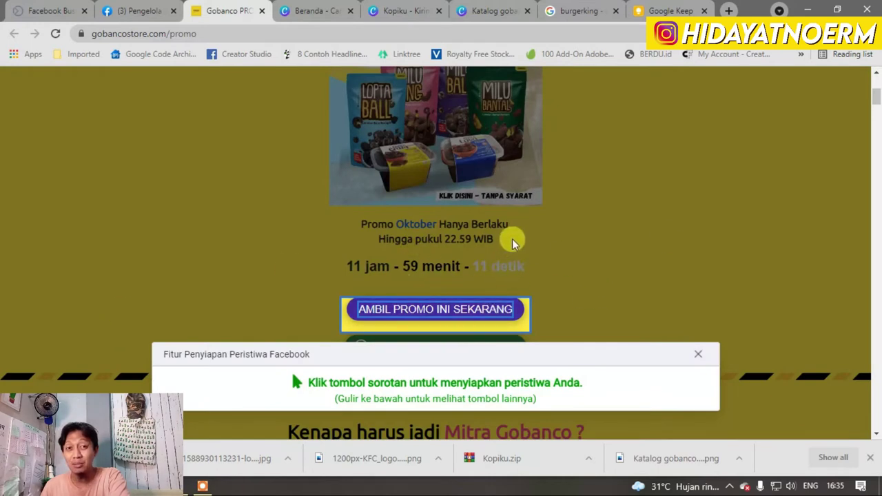
{"action": "scroll", "coordinate": [541, 217], "scroll_direction": "down", "scroll_amount": 3}
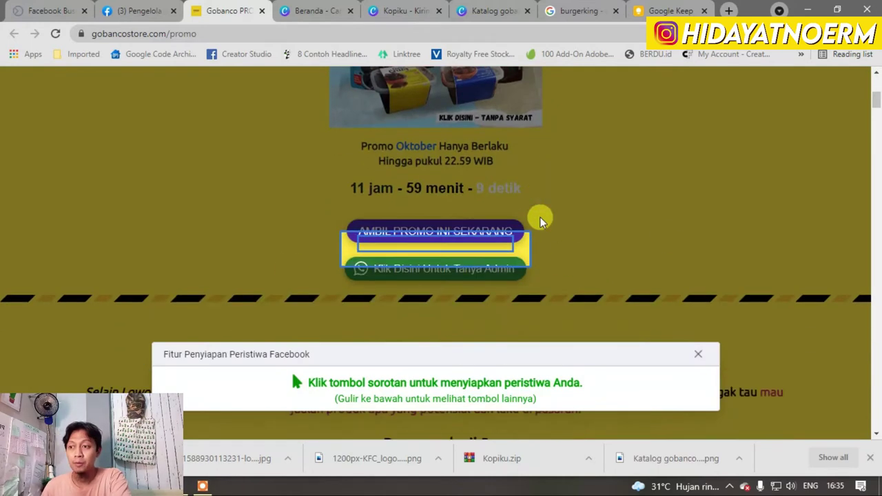
{"action": "scroll", "coordinate": [469, 101], "scroll_direction": "down", "scroll_amount": 15}
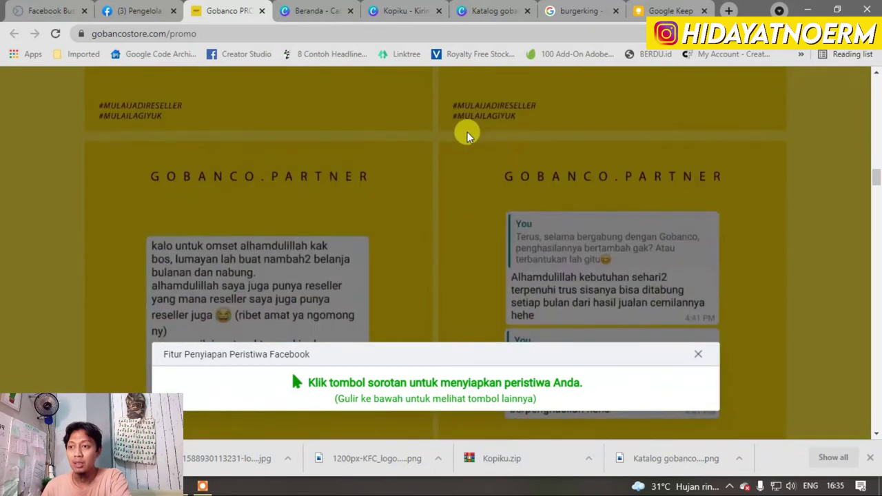
{"action": "scroll", "coordinate": [529, 135], "scroll_direction": "down", "scroll_amount": 20}
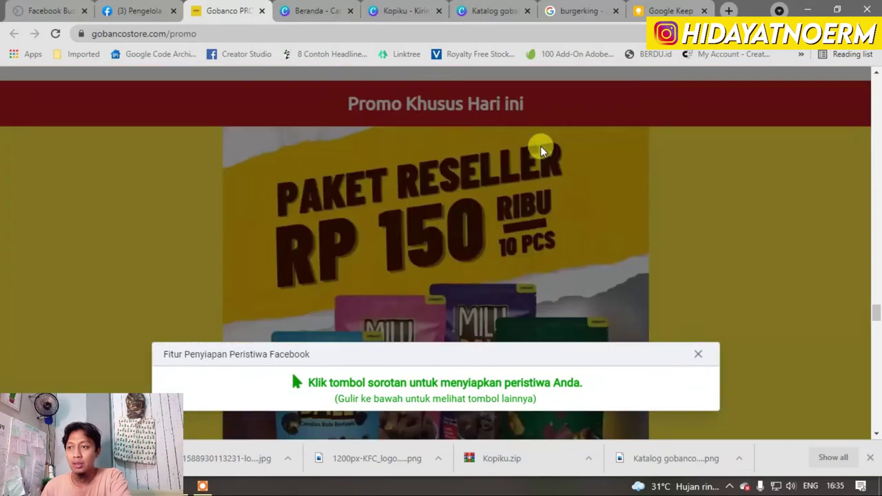
{"action": "scroll", "coordinate": [541, 148], "scroll_direction": "down", "scroll_amount": 10}
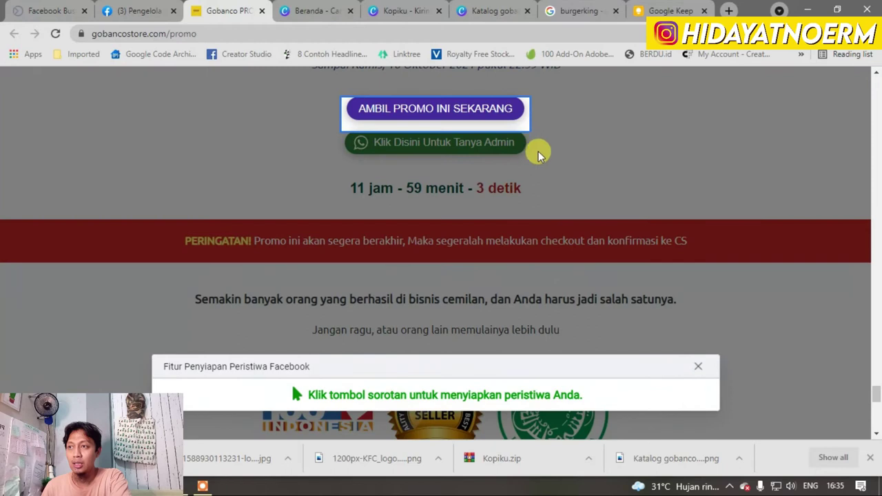
{"action": "left_click", "coordinate": [464, 122]}
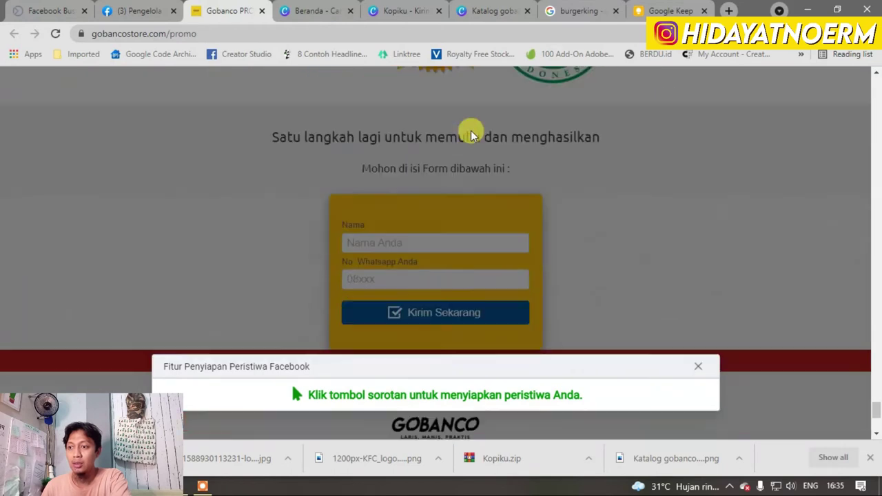
{"action": "scroll", "coordinate": [468, 131], "scroll_direction": "up", "scroll_amount": 1}
{"action": "scroll", "coordinate": [436, 122], "scroll_direction": "down", "scroll_amount": 2}
{"action": "scroll", "coordinate": [439, 144], "scroll_direction": "up", "scroll_amount": 1}
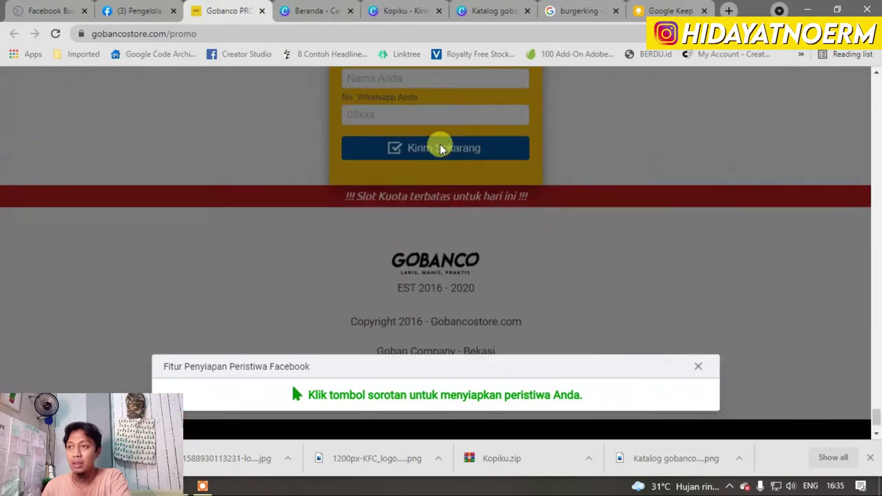
{"action": "scroll", "coordinate": [447, 146], "scroll_direction": "up", "scroll_amount": 6}
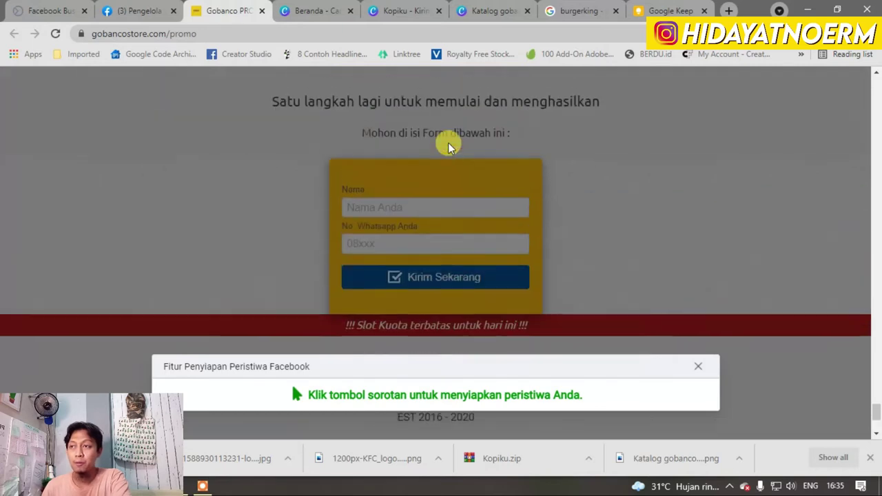
{"action": "scroll", "coordinate": [447, 147], "scroll_direction": "up", "scroll_amount": 3}
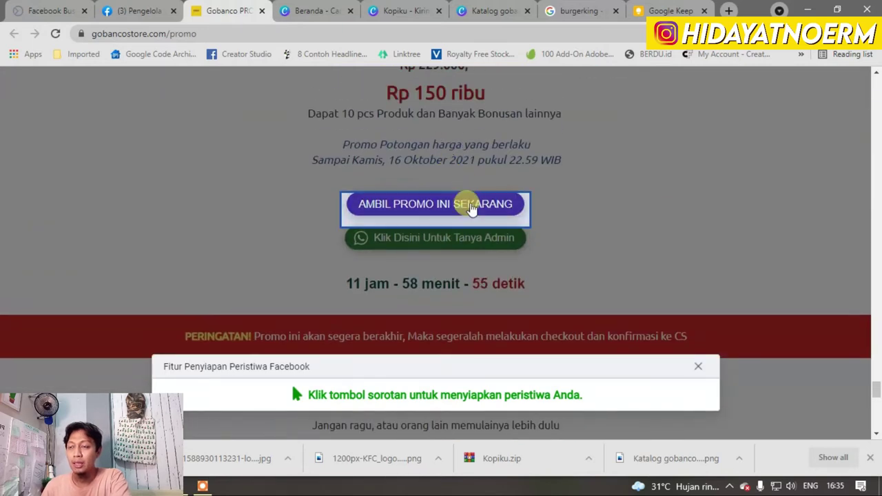
Examine the event types available for the lower "AMBIL PROMO INI SEKARANG" button, leaving without assigning one.
{"action": "left_click", "coordinate": [471, 207]}
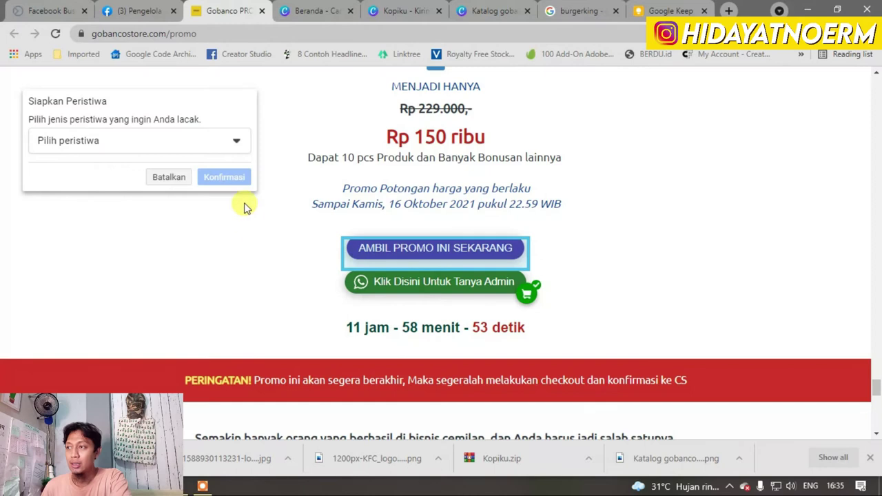
{"action": "left_click", "coordinate": [234, 145]}
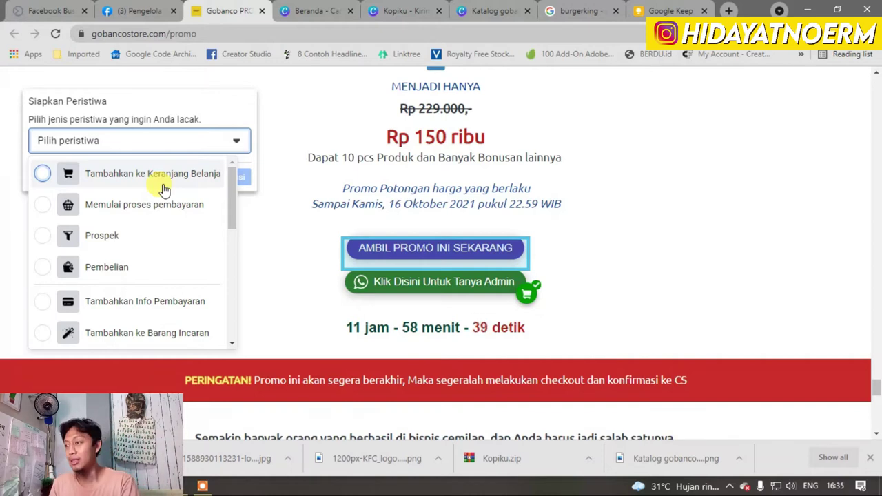
{"action": "scroll", "coordinate": [171, 237], "scroll_direction": "down", "scroll_amount": 3}
{"action": "scroll", "coordinate": [172, 237], "scroll_direction": "up", "scroll_amount": 3}
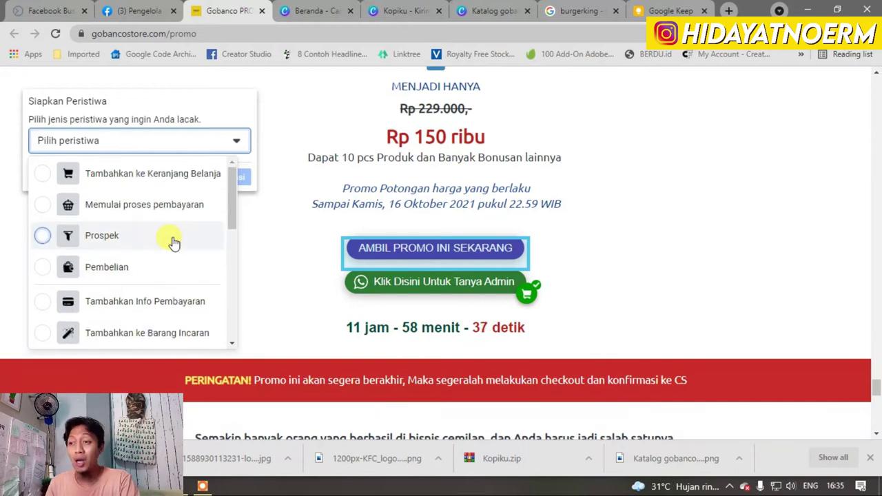
{"action": "scroll", "coordinate": [174, 241], "scroll_direction": "up", "scroll_amount": 2}
{"action": "scroll", "coordinate": [172, 237], "scroll_direction": "down", "scroll_amount": 4}
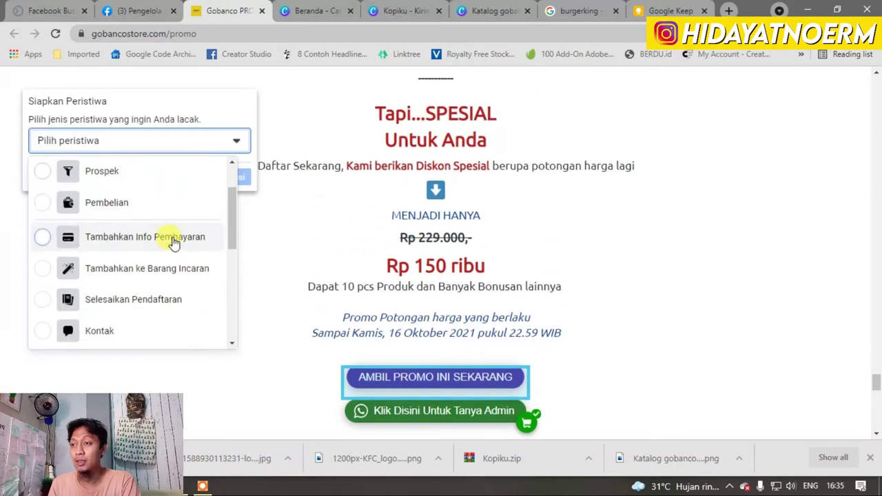
{"action": "scroll", "coordinate": [153, 224], "scroll_direction": "up", "scroll_amount": 2}
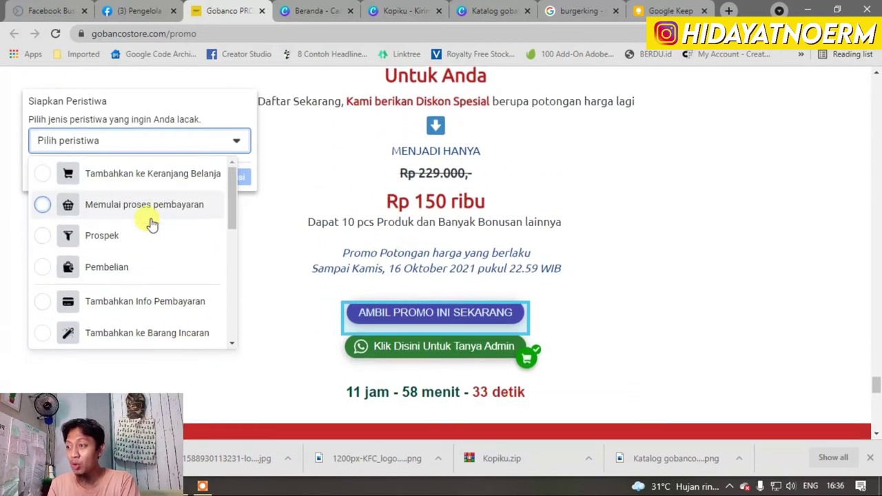
{"action": "scroll", "coordinate": [138, 234], "scroll_direction": "up", "scroll_amount": 1}
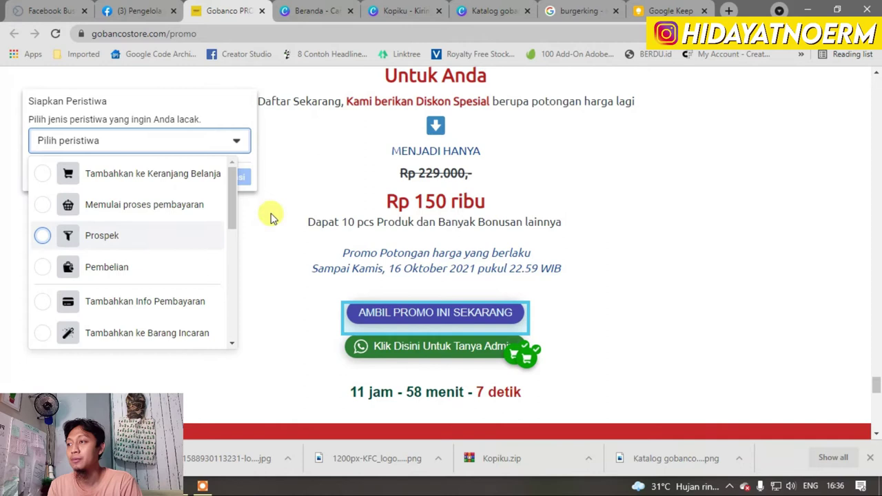
{"action": "left_click", "coordinate": [269, 179]}
{"action": "left_click", "coordinate": [166, 178]}
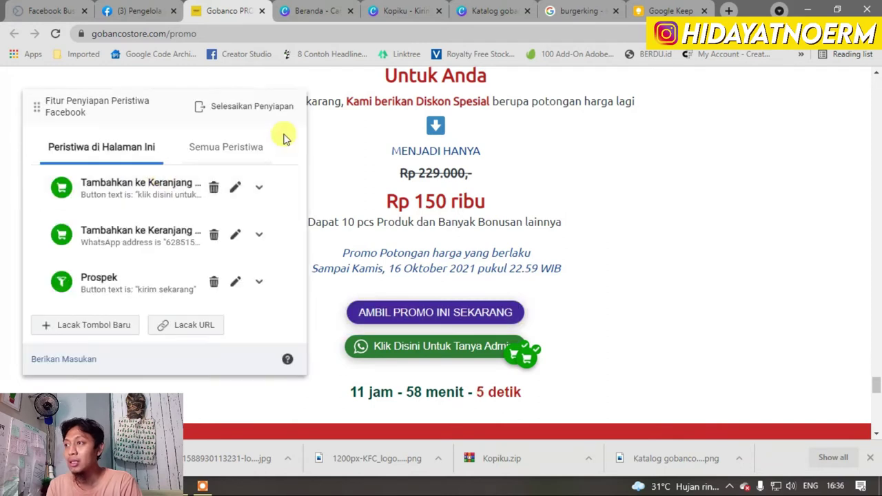
Set up a Prospek event on the "AMBIL PROMO INI SEKARANG" button with no value included (Jangan sertakan nilai).
{"action": "left_click", "coordinate": [115, 328]}
{"action": "left_click", "coordinate": [415, 313]}
{"action": "left_click", "coordinate": [172, 141]}
{"action": "left_click", "coordinate": [116, 236]}
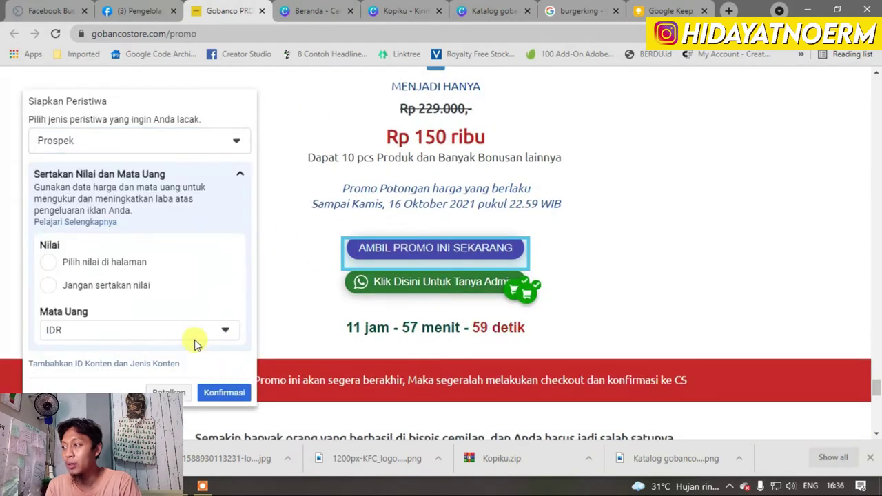
{"action": "left_click", "coordinate": [107, 289]}
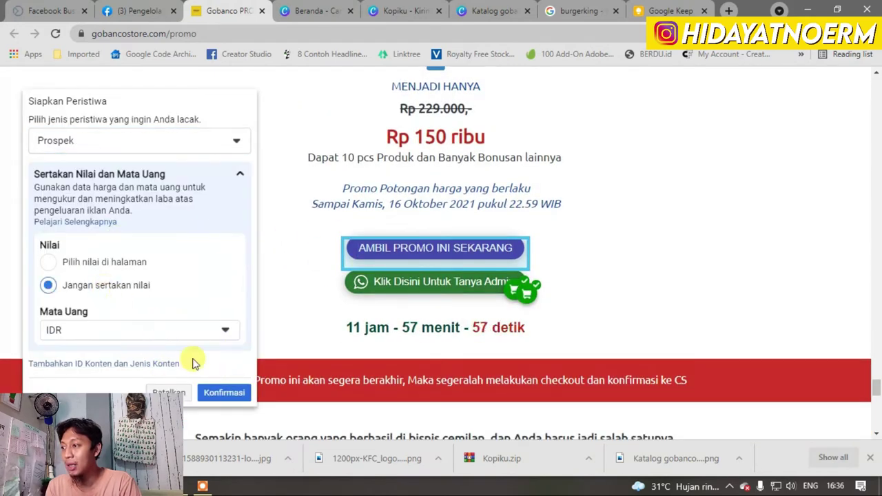
{"action": "left_click", "coordinate": [225, 394]}
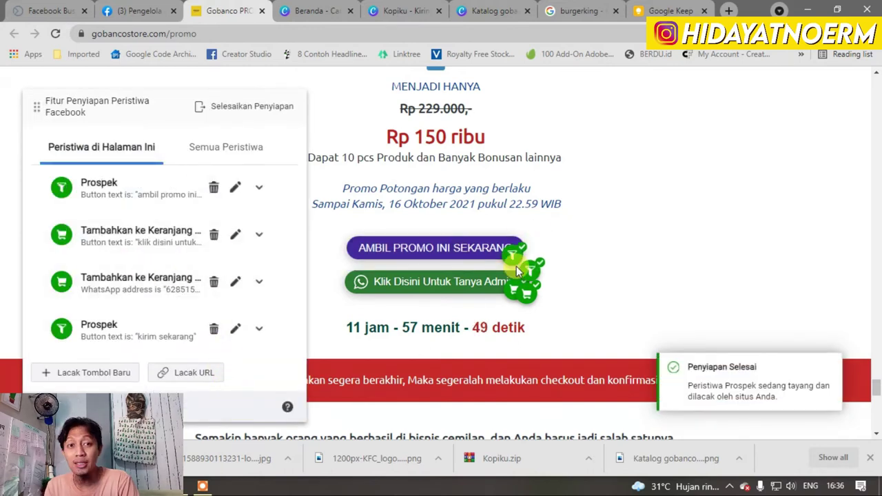
Delete the Prospek event on the "ambil promo ini sekarang" button and finish the event setup.
{"action": "left_click", "coordinate": [212, 187]}
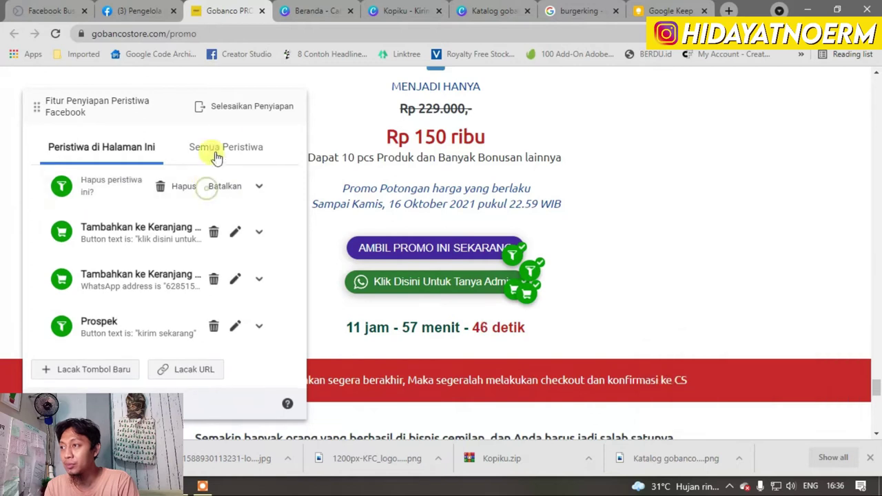
{"action": "left_click", "coordinate": [181, 187]}
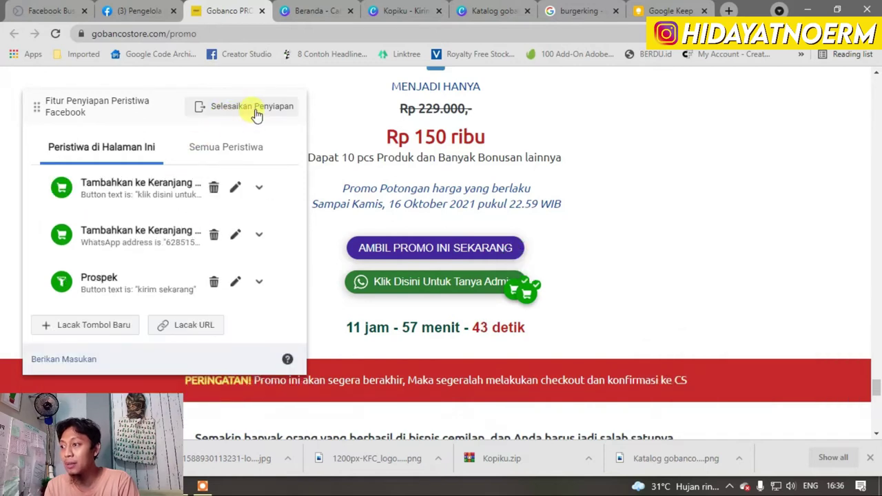
{"action": "left_click", "coordinate": [255, 110]}
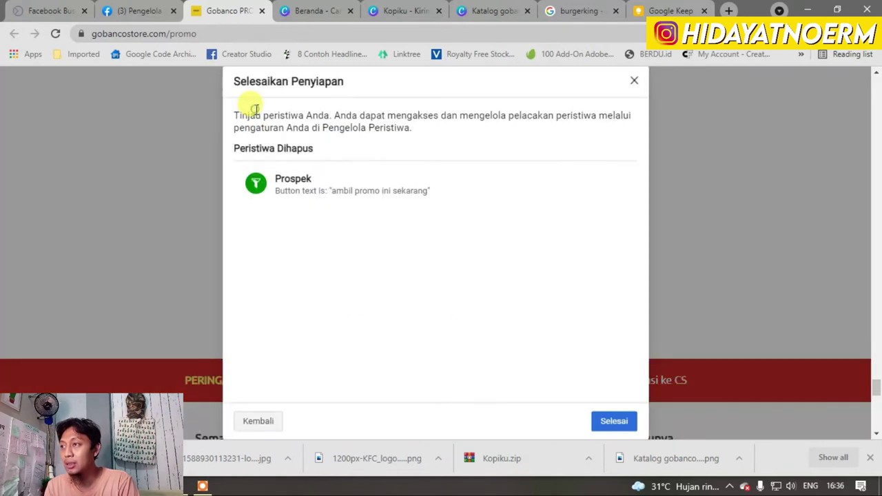
{"action": "left_click", "coordinate": [614, 423]}
{"action": "left_click", "coordinate": [567, 308]}
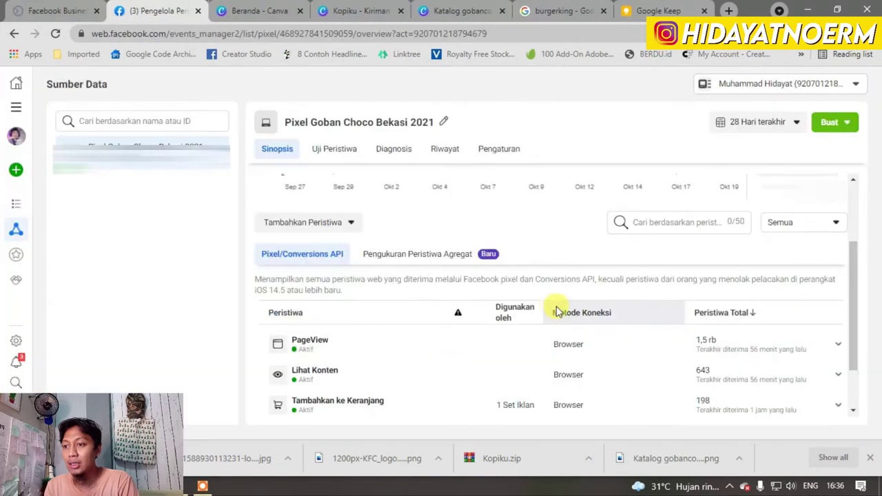
{"action": "scroll", "coordinate": [482, 269], "scroll_direction": "down", "scroll_amount": 1}
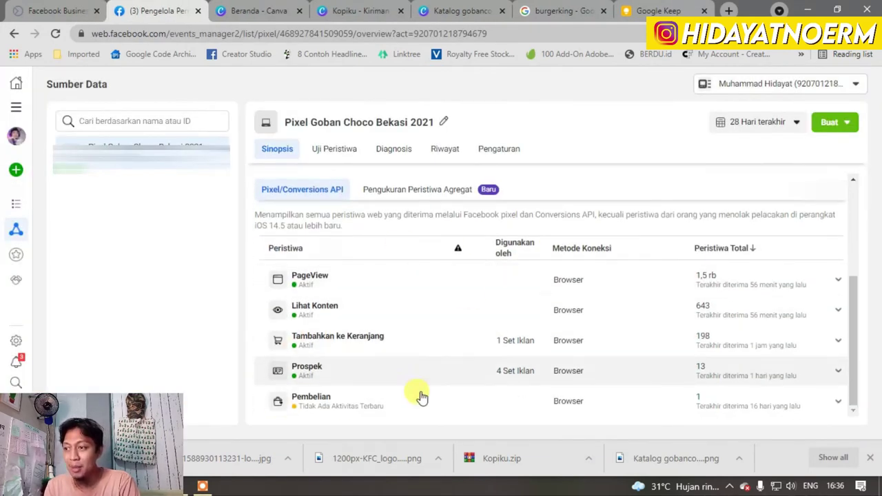
{"action": "scroll", "coordinate": [410, 301], "scroll_direction": "up", "scroll_amount": 3}
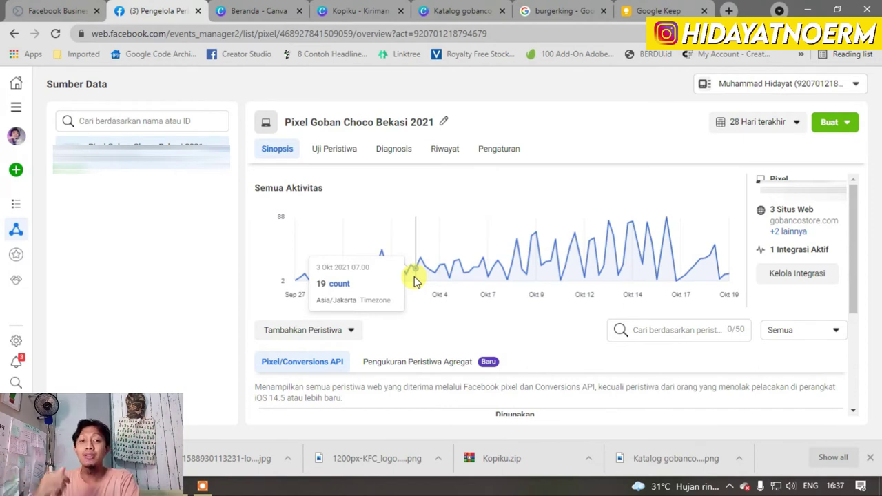
{"action": "left_click", "coordinate": [350, 160]}
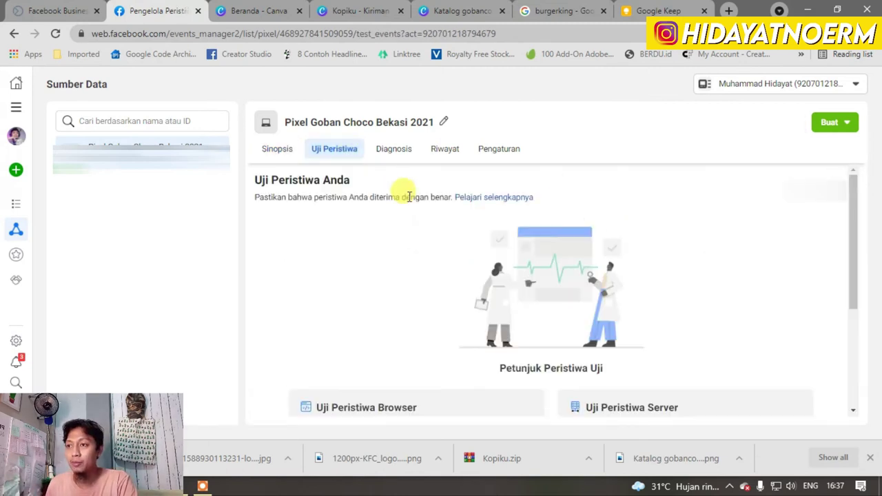
{"action": "scroll", "coordinate": [446, 252], "scroll_direction": "down", "scroll_amount": 3}
{"action": "left_click_drag", "start_coordinate": [503, 315], "coordinate": [308, 321]}
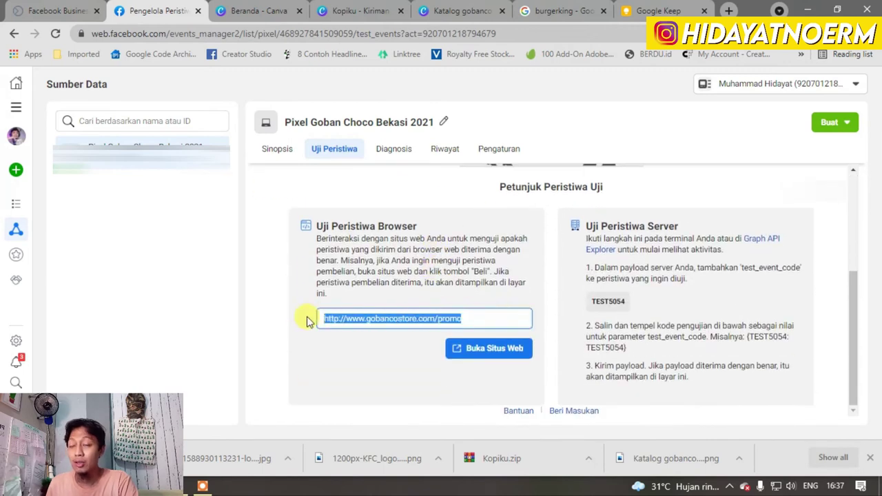
{"action": "left_click", "coordinate": [502, 349]}
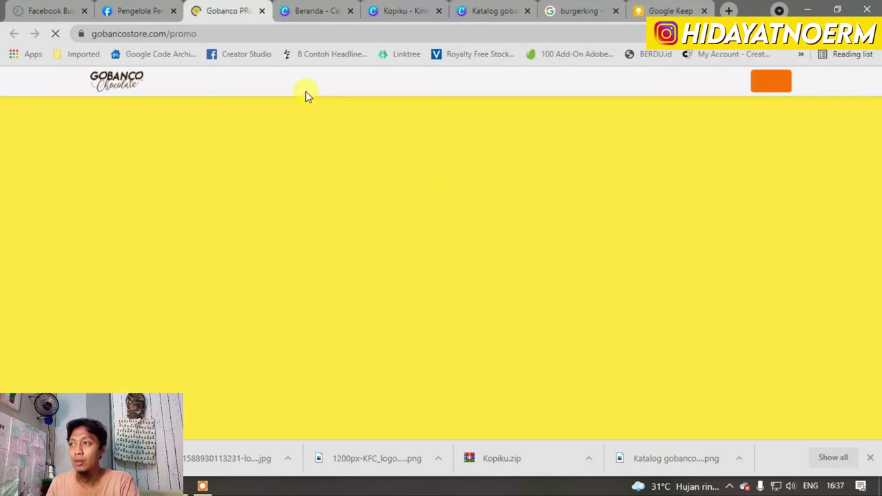
Trigger the "Klik Disini Untuk Tanya Admin" WhatsApp button on the promo page to fire its pixel event.
{"action": "scroll", "coordinate": [548, 256], "scroll_direction": "down", "scroll_amount": 8}
{"action": "scroll", "coordinate": [501, 221], "scroll_direction": "up", "scroll_amount": 3}
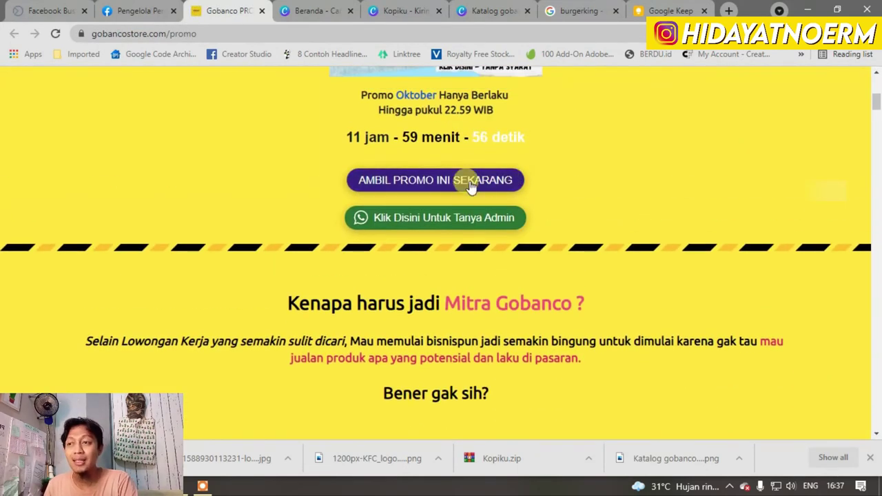
{"action": "left_click", "coordinate": [477, 217]}
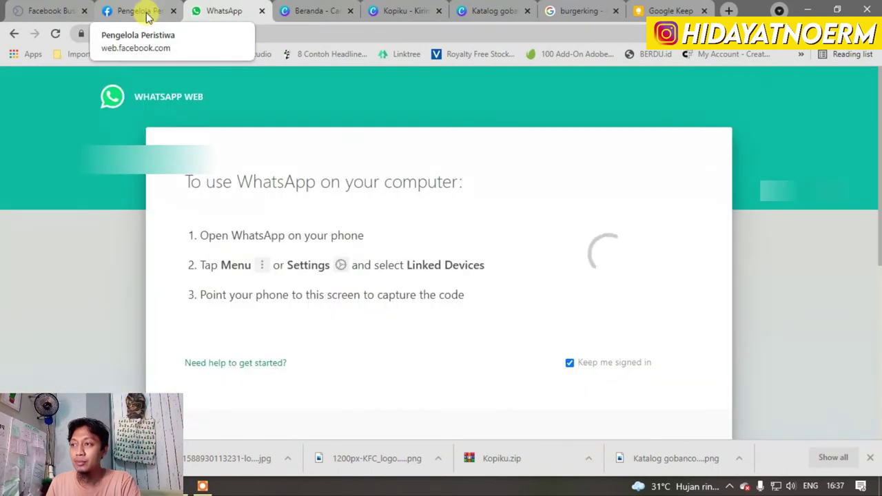
Examine the test events received from the promo page in Events Manager and close the WhatsApp page.
{"action": "left_click", "coordinate": [146, 13]}
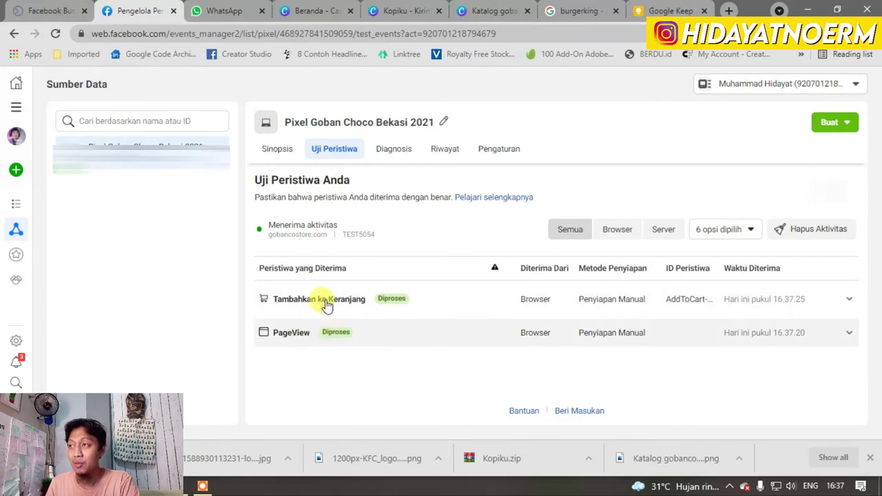
{"action": "left_click", "coordinate": [238, 12]}
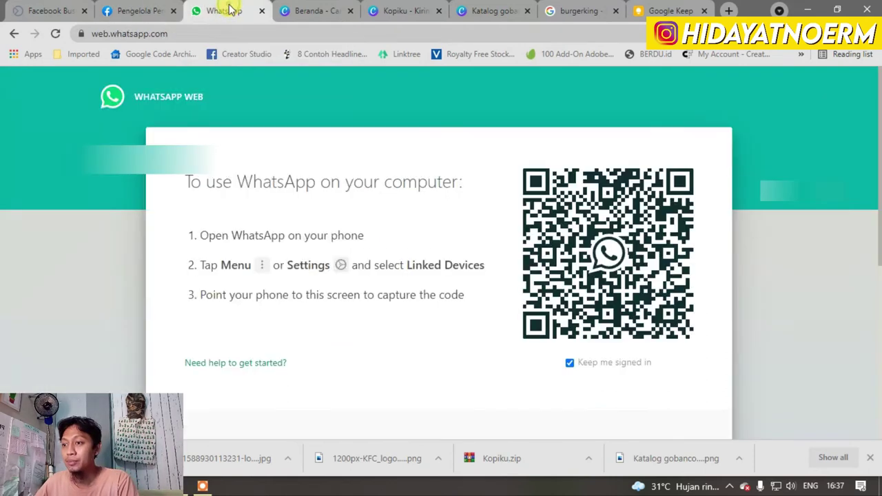
{"action": "left_click", "coordinate": [262, 11]}
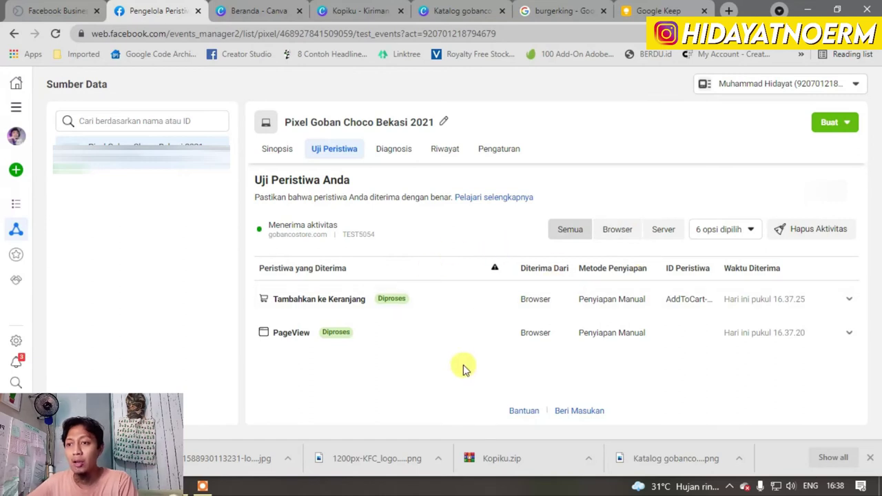
Switch from Events Manager to Ads Manager (Pengelola Iklan) to view the ad account's campaigns.
{"action": "mouse_move", "coordinate": [9, 97]}
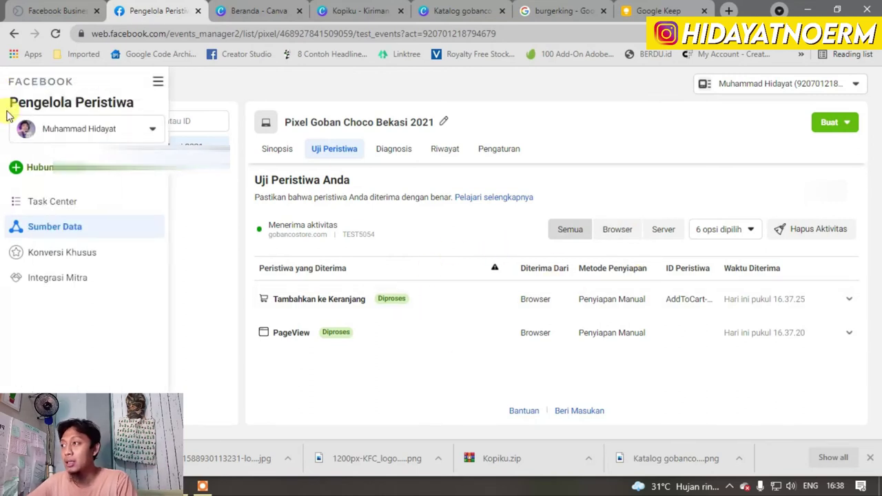
{"action": "left_click", "coordinate": [158, 82]}
{"action": "left_click", "coordinate": [222, 140]}
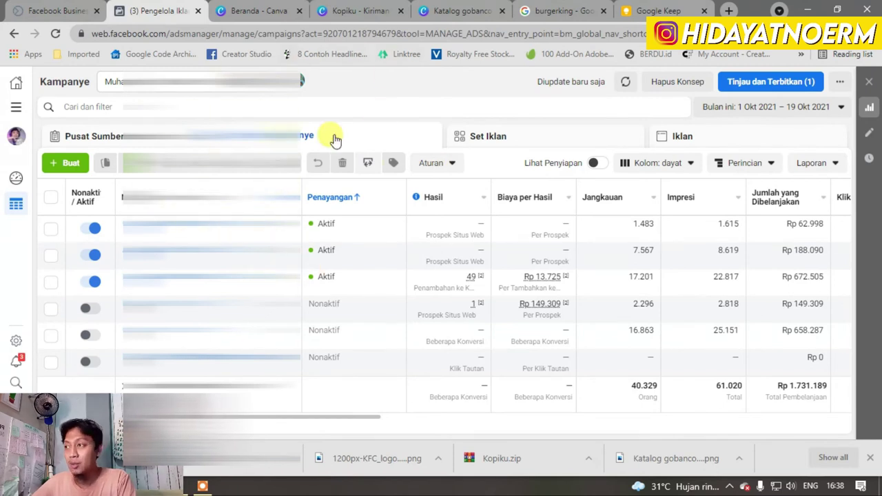
Create a new campaign with the Konversi objective.
{"action": "left_click", "coordinate": [72, 162]}
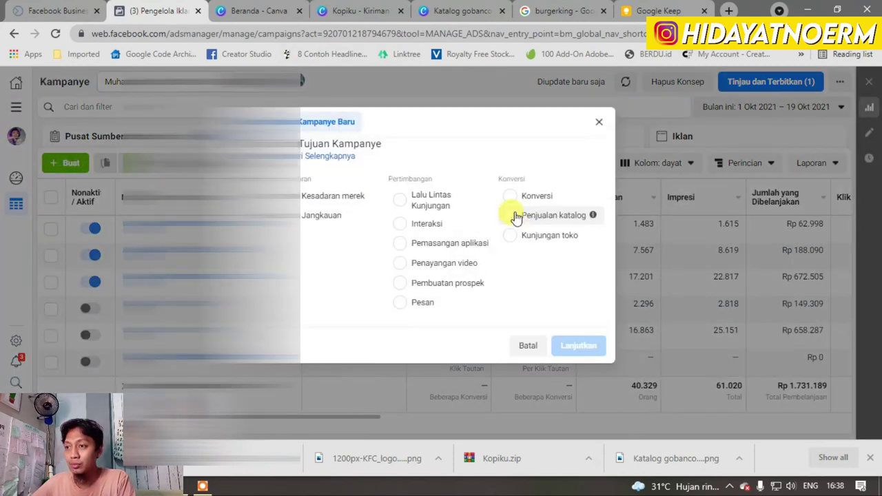
{"action": "left_click", "coordinate": [530, 198]}
{"action": "scroll", "coordinate": [568, 372], "scroll_direction": "down", "scroll_amount": 2}
{"action": "left_click", "coordinate": [547, 364]}
{"action": "left_click", "coordinate": [575, 395]}
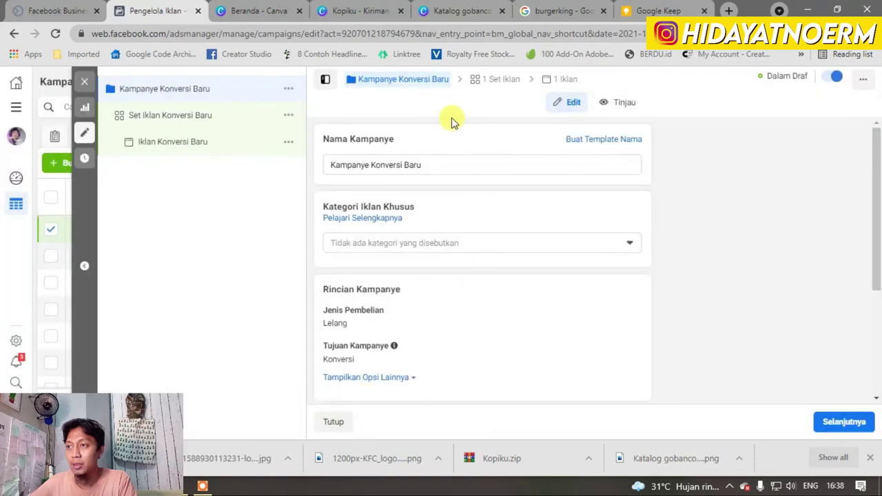
Review the conversion events offered in the new campaign's ad set and choose Tambahkan ke Keranjang for the Pixel Goban Choco Bekasi 2021.
{"action": "left_click", "coordinate": [484, 81]}
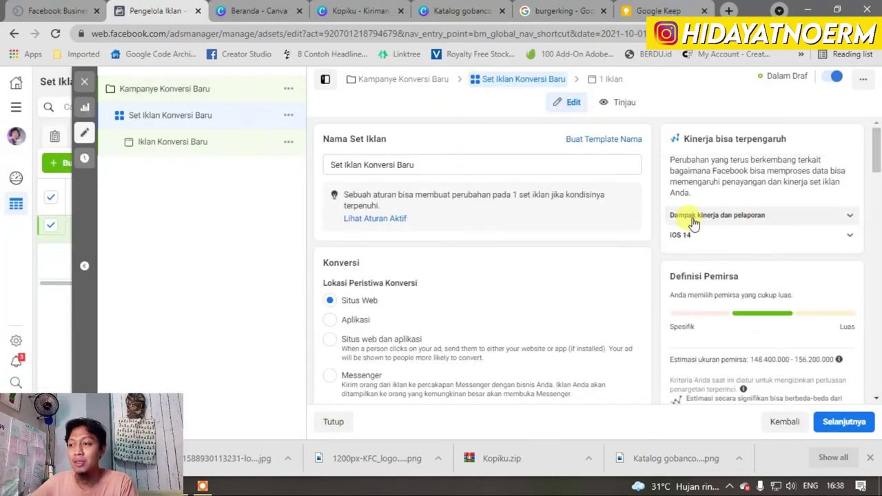
{"action": "scroll", "coordinate": [368, 234], "scroll_direction": "down", "scroll_amount": 1}
{"action": "scroll", "coordinate": [368, 234], "scroll_direction": "down", "scroll_amount": 2}
{"action": "scroll", "coordinate": [360, 172], "scroll_direction": "down", "scroll_amount": 3}
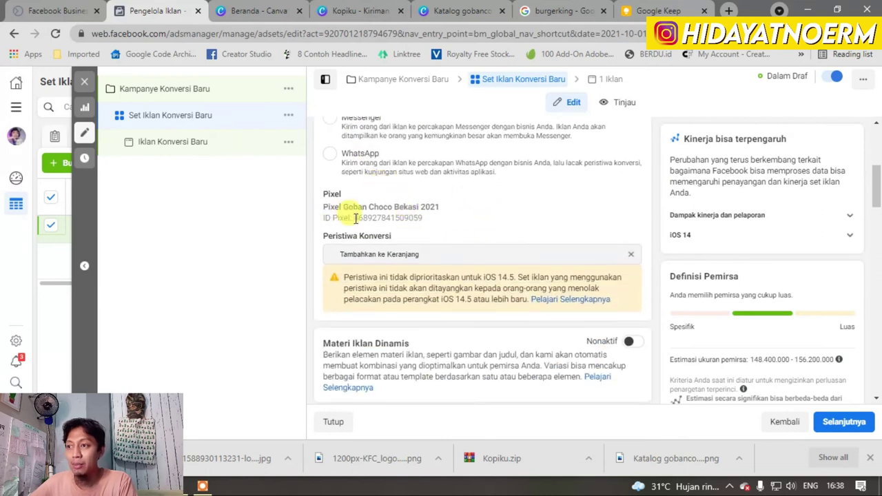
{"action": "left_click", "coordinate": [596, 255]}
{"action": "left_click", "coordinate": [596, 251]}
{"action": "left_click", "coordinate": [606, 251]}
{"action": "left_click", "coordinate": [605, 255]}
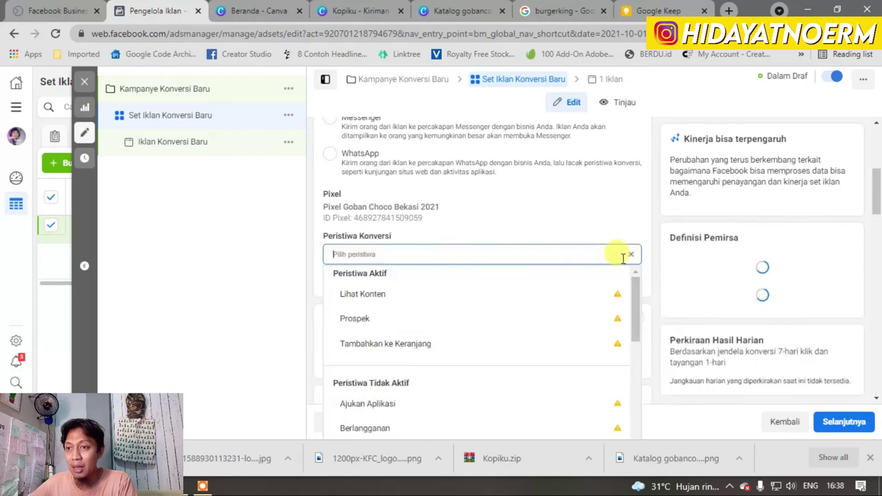
{"action": "scroll", "coordinate": [578, 329], "scroll_direction": "down", "scroll_amount": 5}
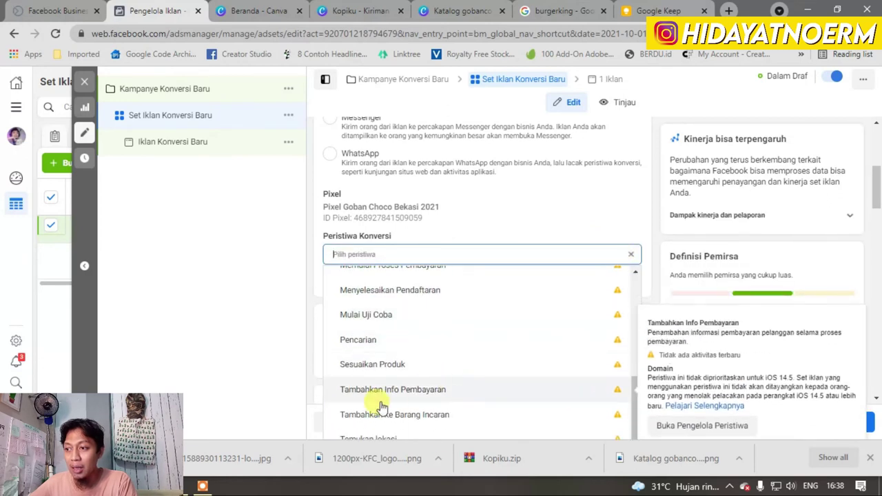
{"action": "scroll", "coordinate": [396, 366], "scroll_direction": "up", "scroll_amount": 3}
{"action": "scroll", "coordinate": [396, 367], "scroll_direction": "up", "scroll_amount": 2}
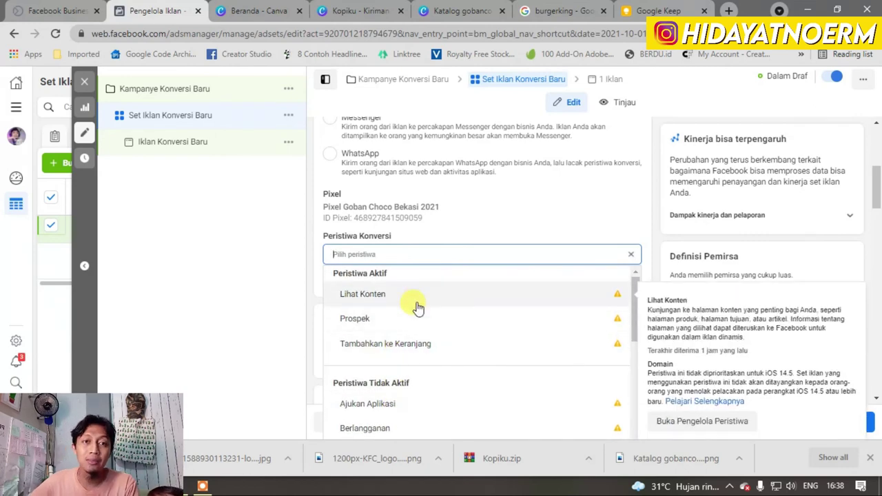
{"action": "left_click", "coordinate": [406, 351]}
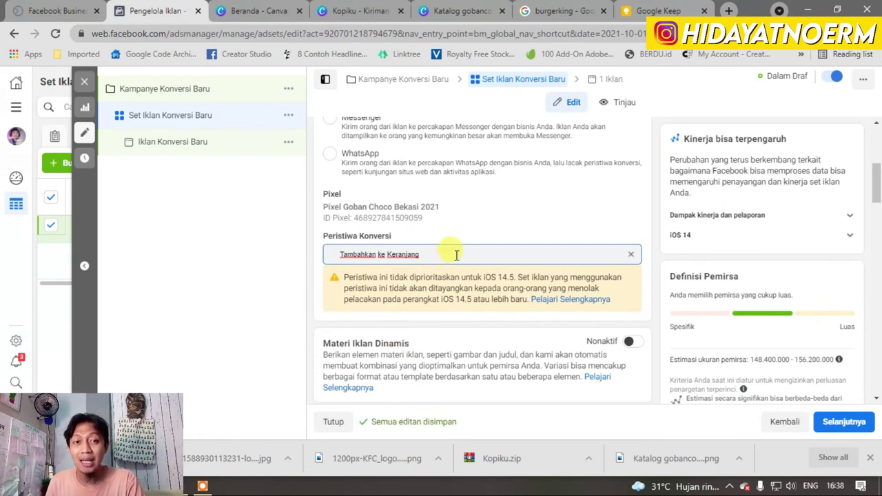
Highlight the ad set's selected conversion event and the ID of its pixel for review.
{"action": "left_click", "coordinate": [443, 253]}
{"action": "triple_click", "coordinate": [443, 253]}
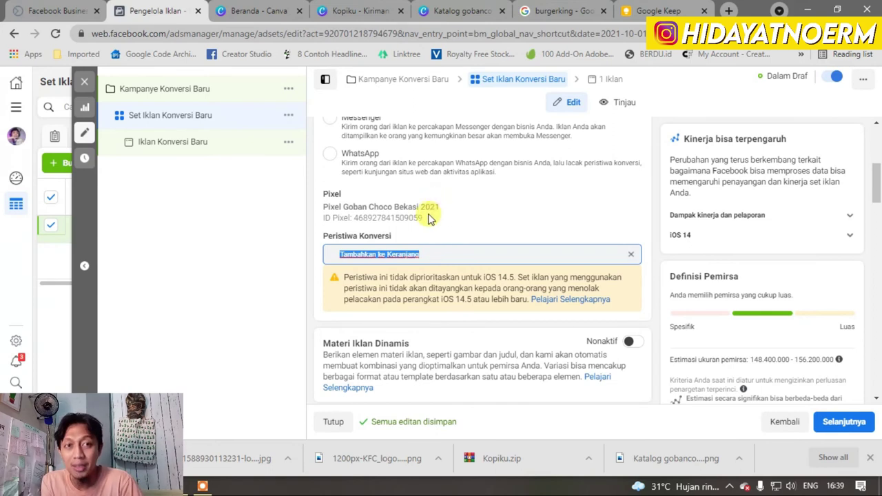
{"action": "left_click_drag", "start_coordinate": [427, 222], "coordinate": [308, 216]}
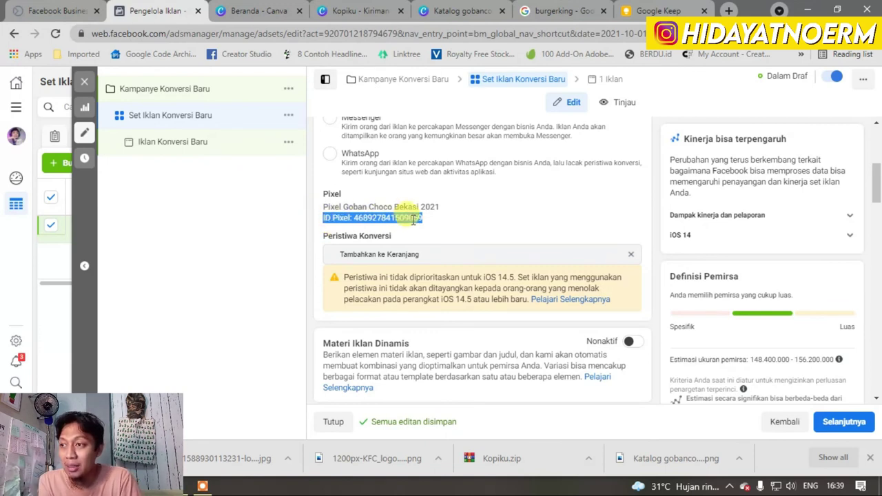
{"action": "left_click_drag", "start_coordinate": [422, 218], "coordinate": [340, 214]}
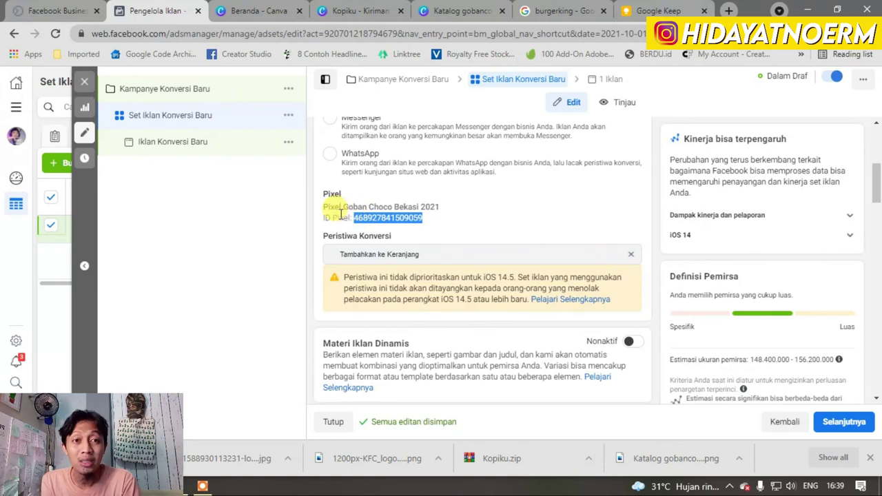